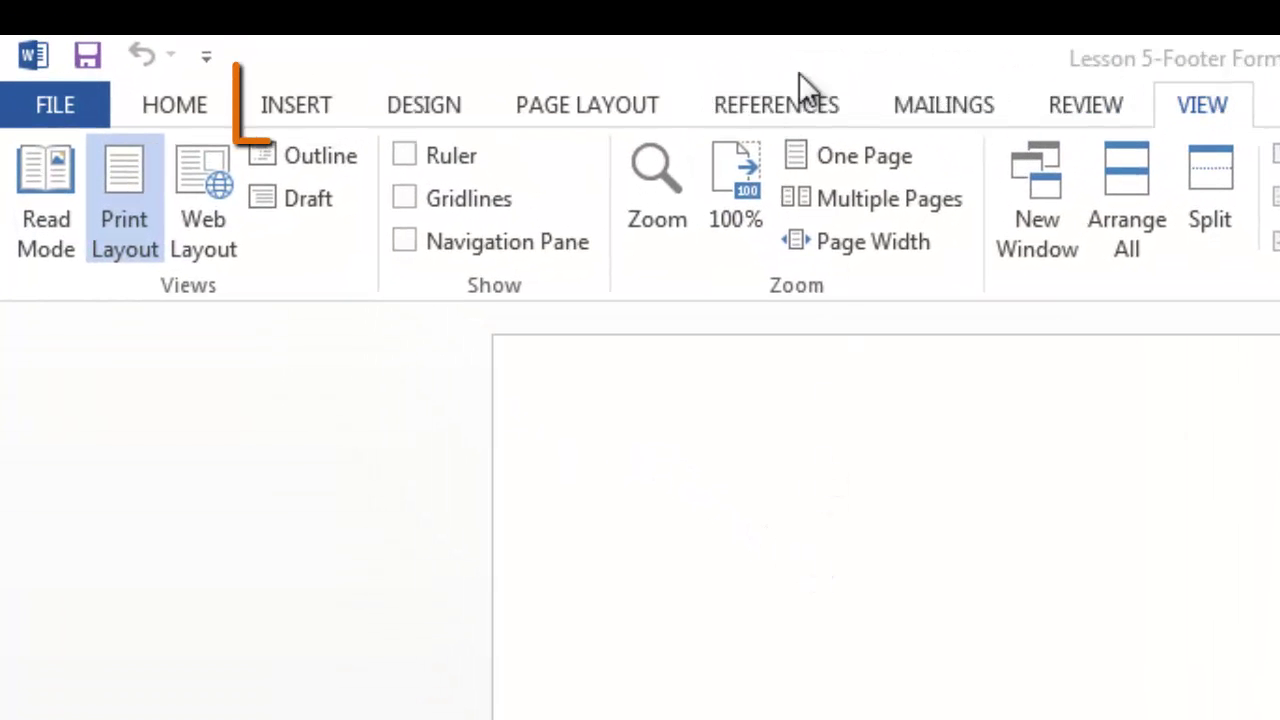
# Step: Open the document's footer for editing
pyautogui.click(307, 101)
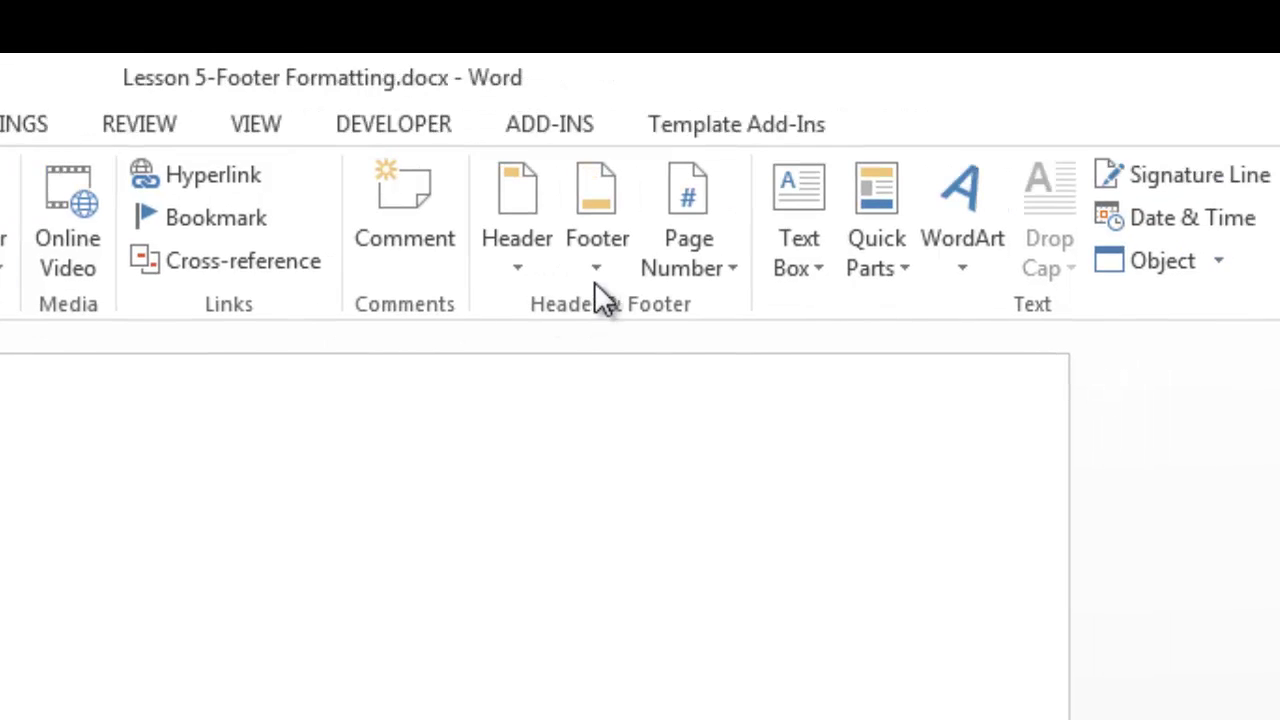
pyautogui.click(598, 258)
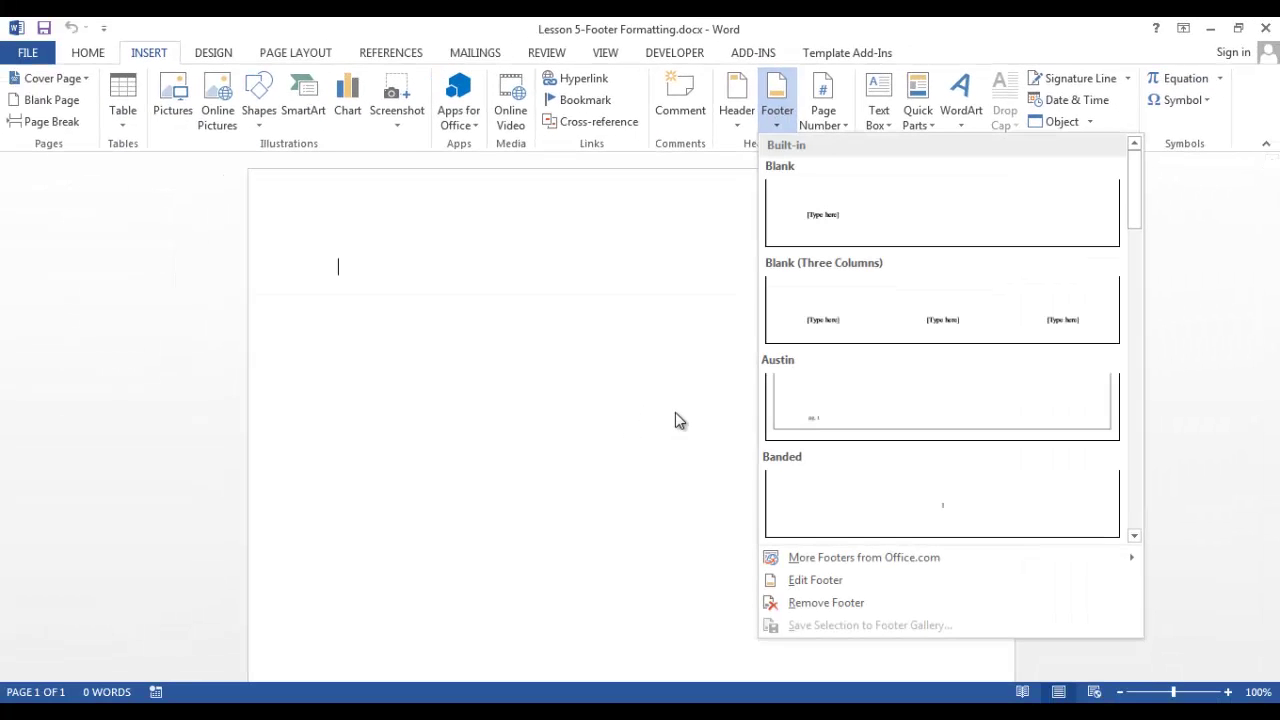
pyautogui.click(826, 582)
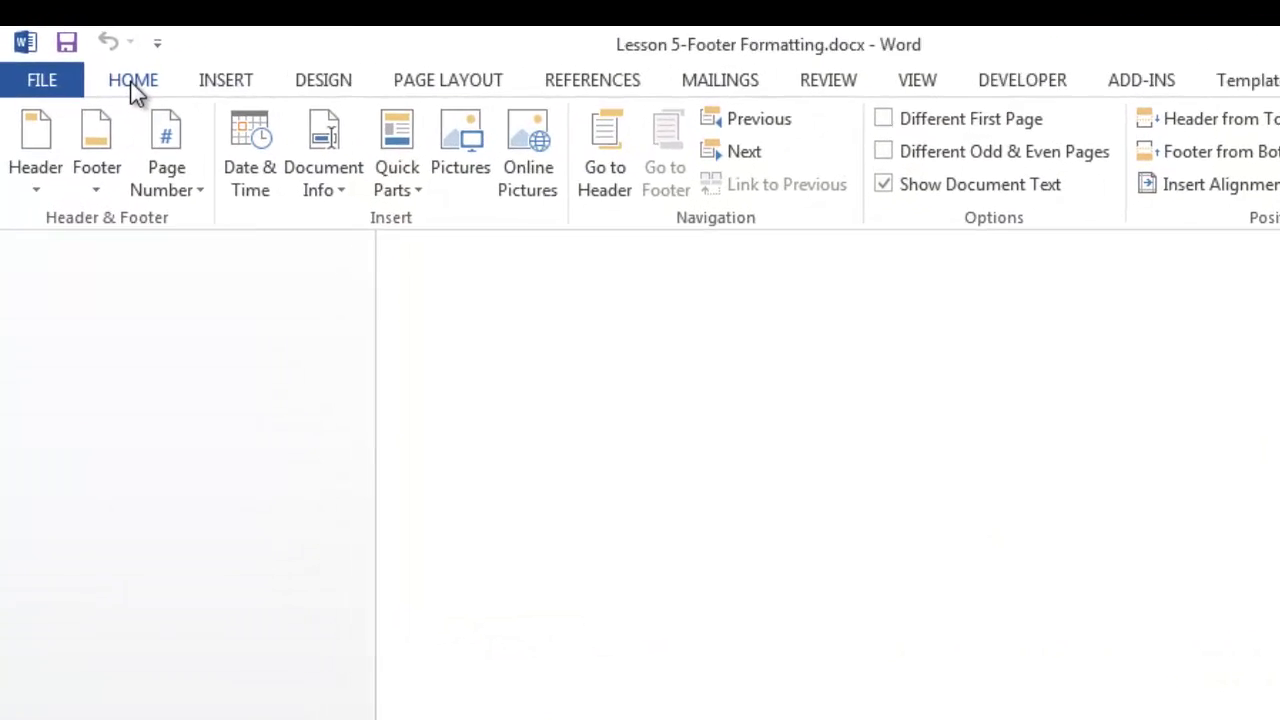
# Step: Try a plain top border on the empty footer paragraph, and undo it
pyautogui.click(134, 84)
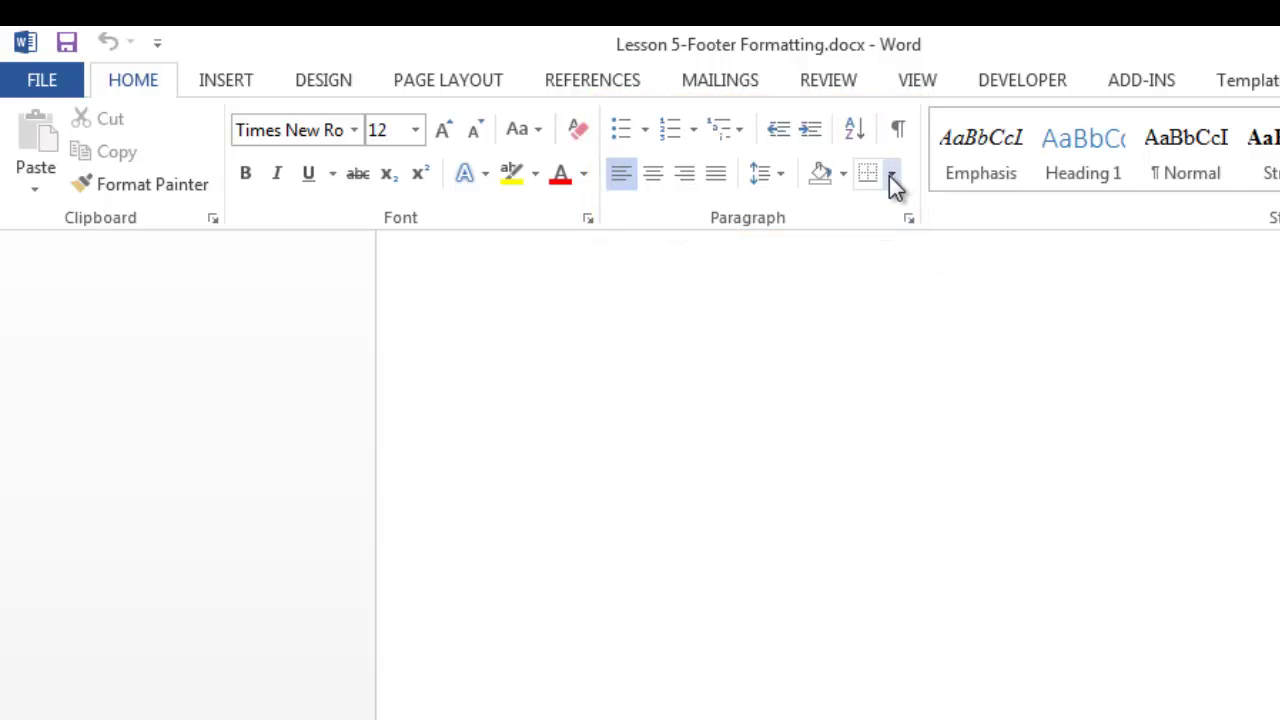
pyautogui.click(892, 180)
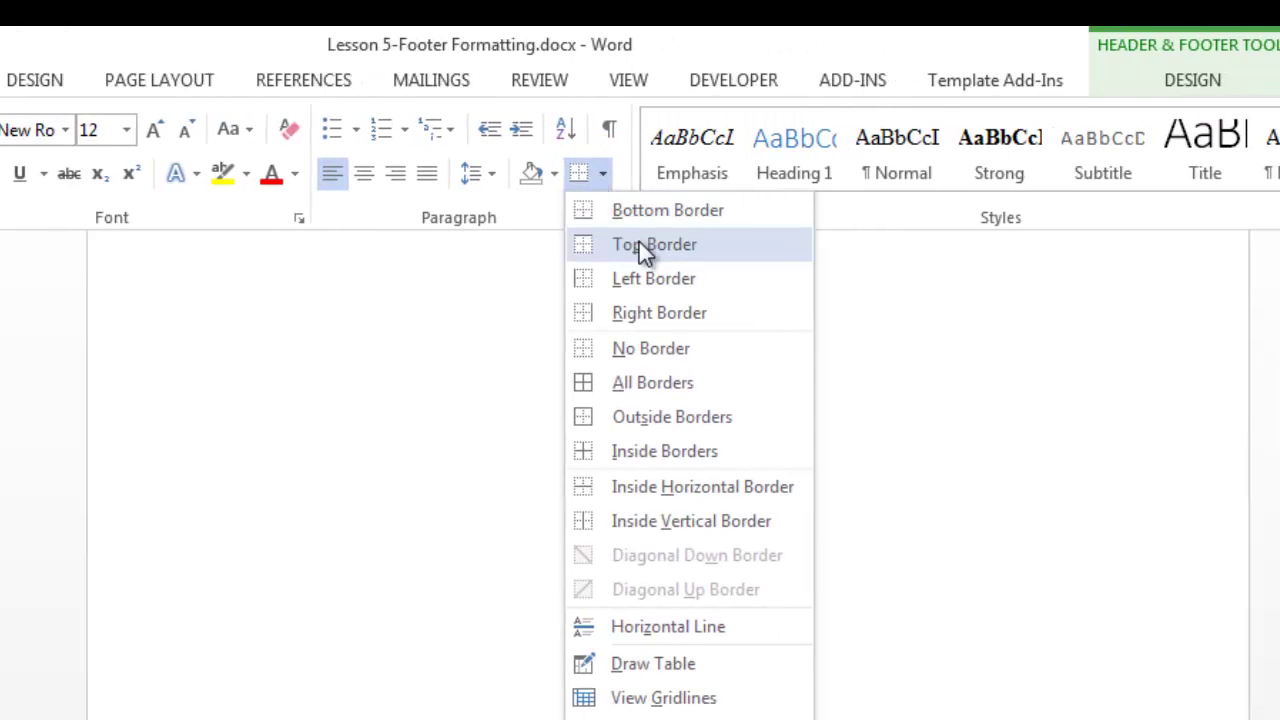
pyautogui.click(640, 244)
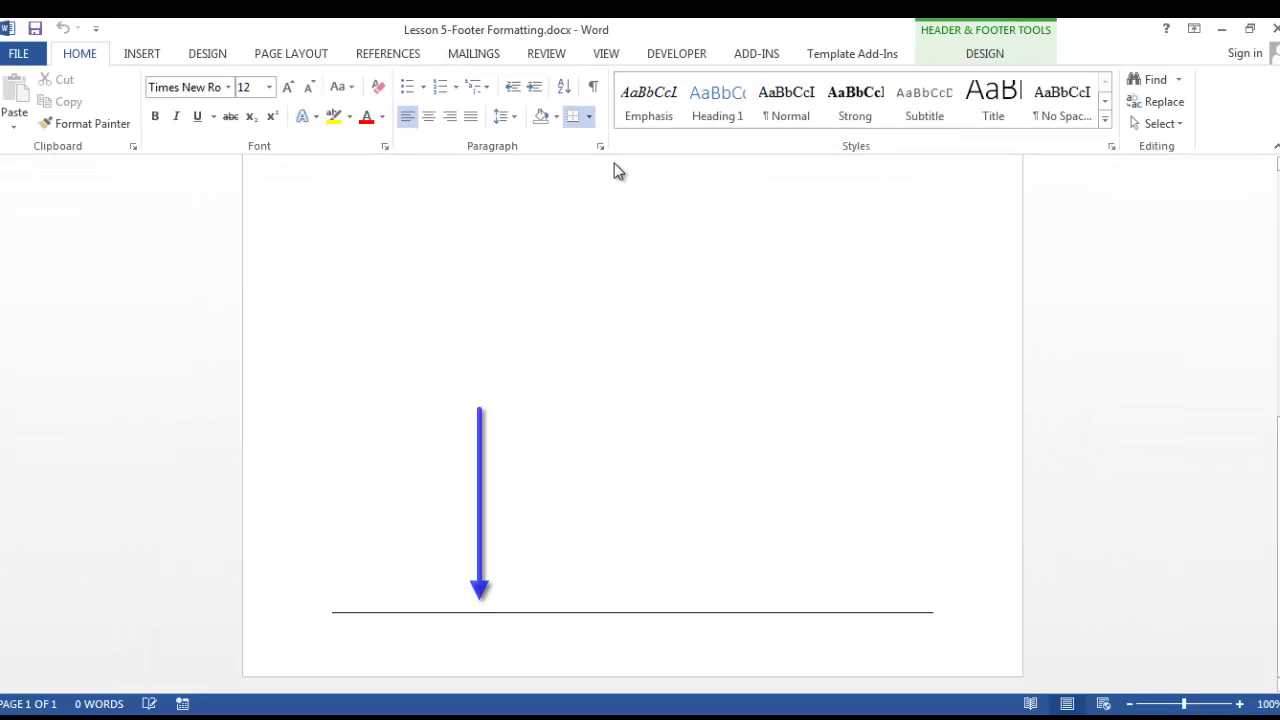
pyautogui.hotkey('ctrl', 'z')
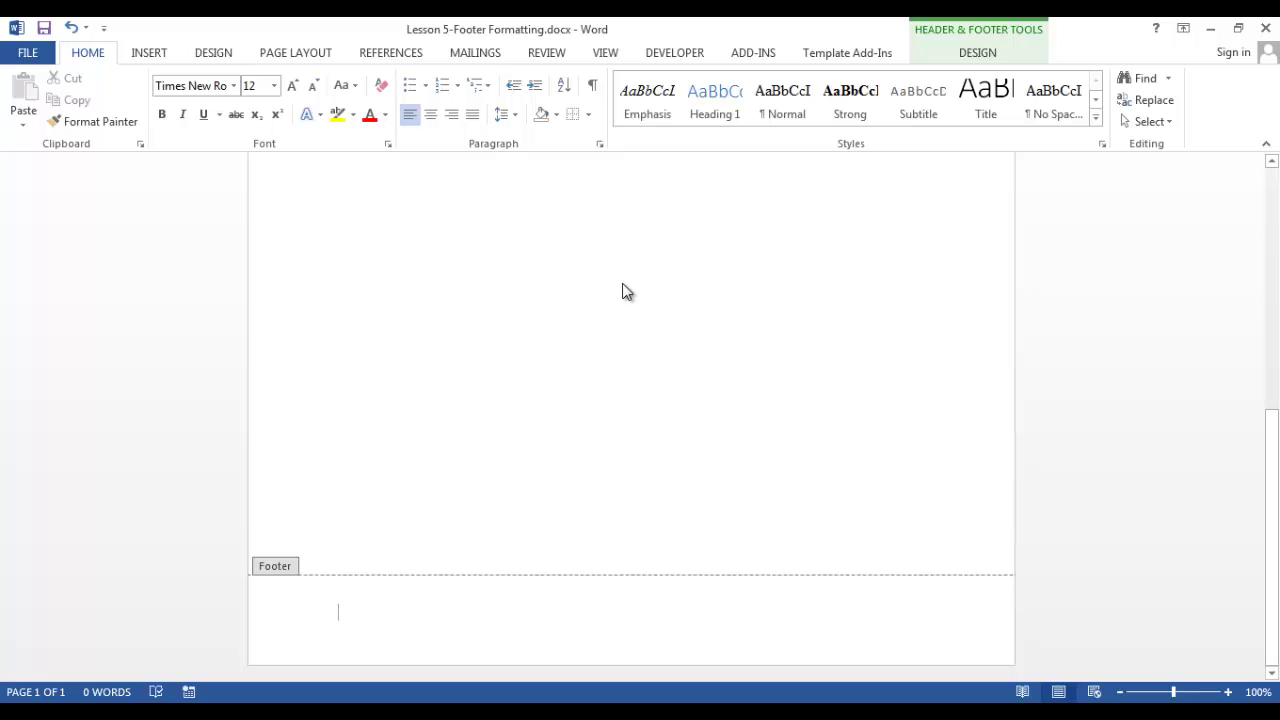
# Step: Define a custom top border for the footer paragraph in Borders and Shading: double line, dark green, 1 ½ pt wide
pyautogui.click(588, 114)
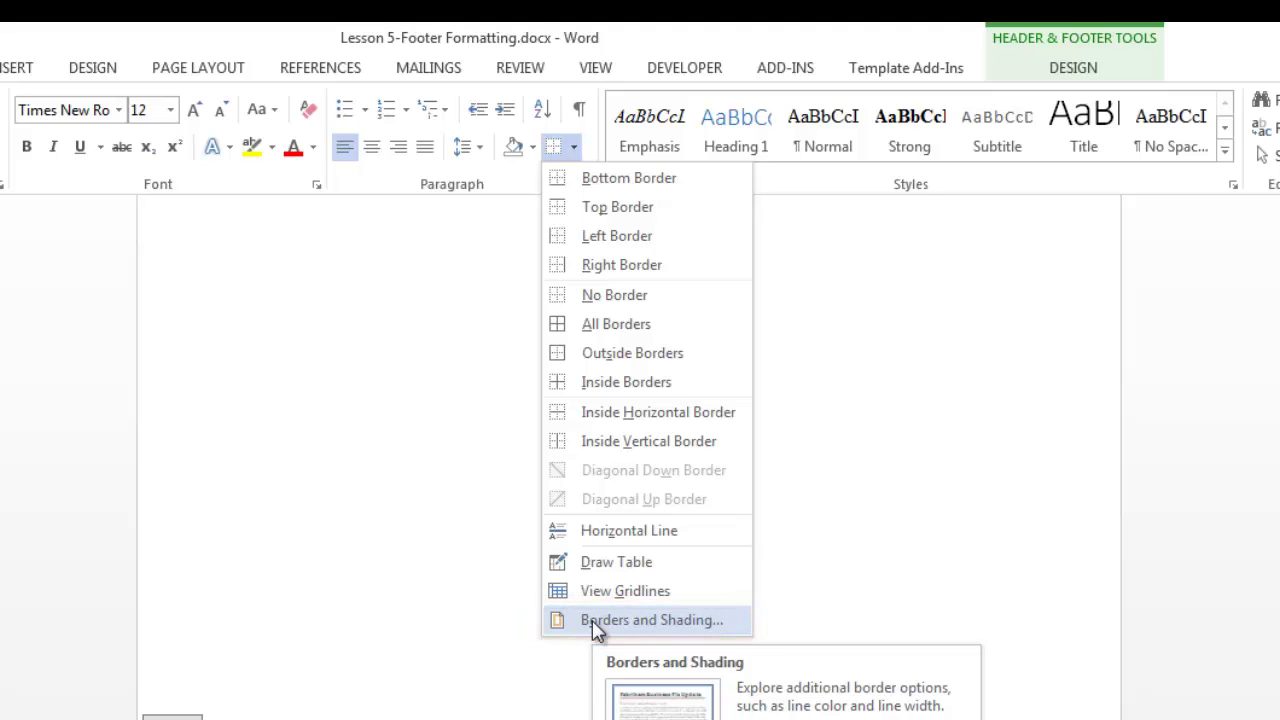
pyautogui.click(592, 620)
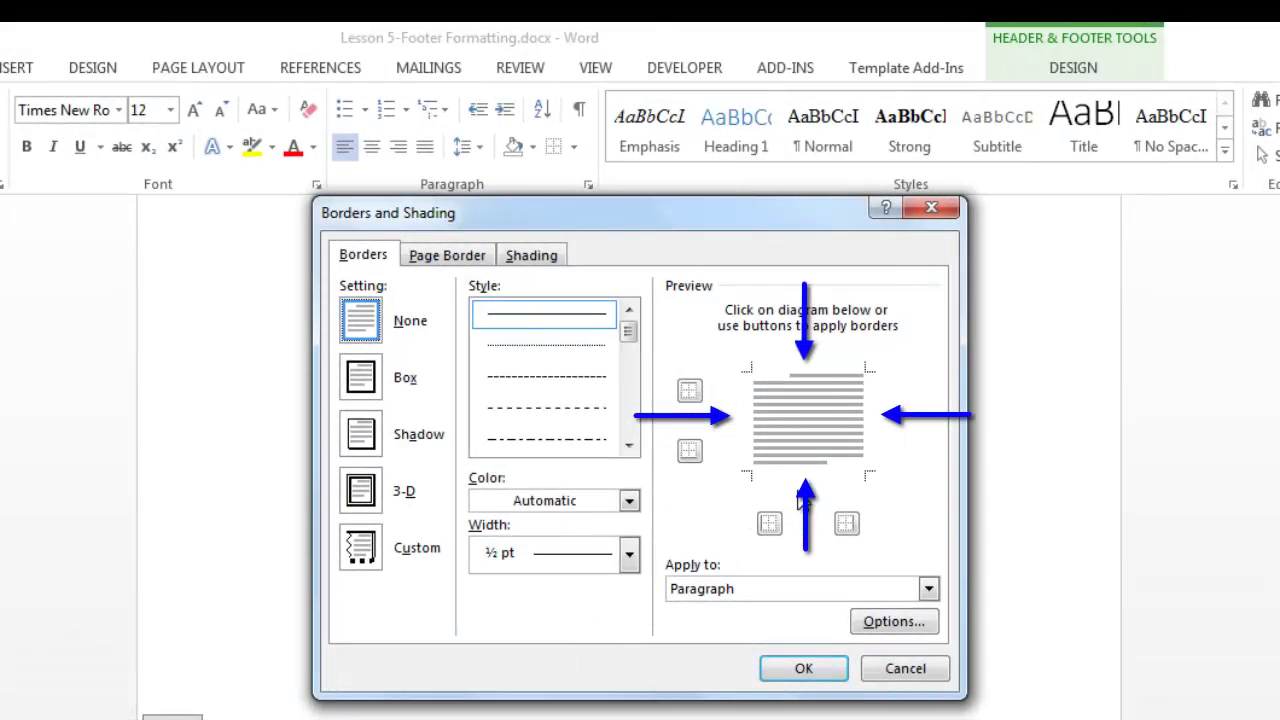
pyautogui.click(818, 378)
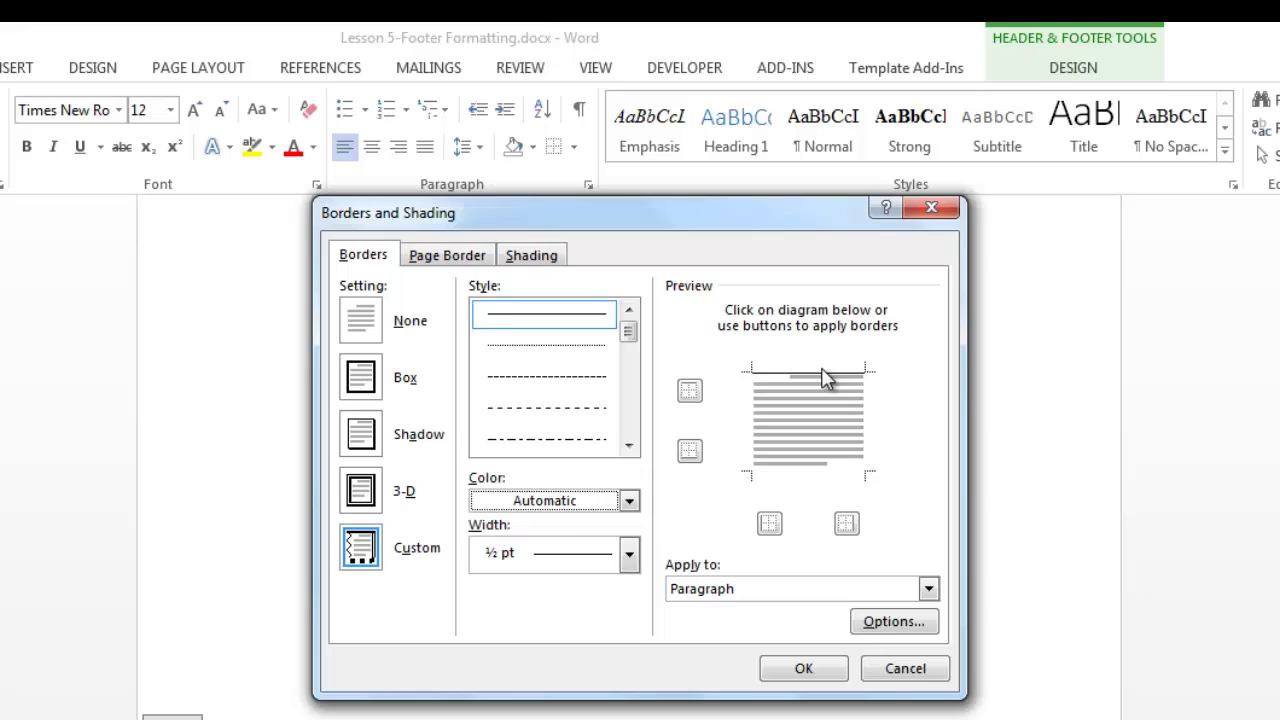
pyautogui.moveTo(630, 340); pyautogui.dragTo(632, 357)
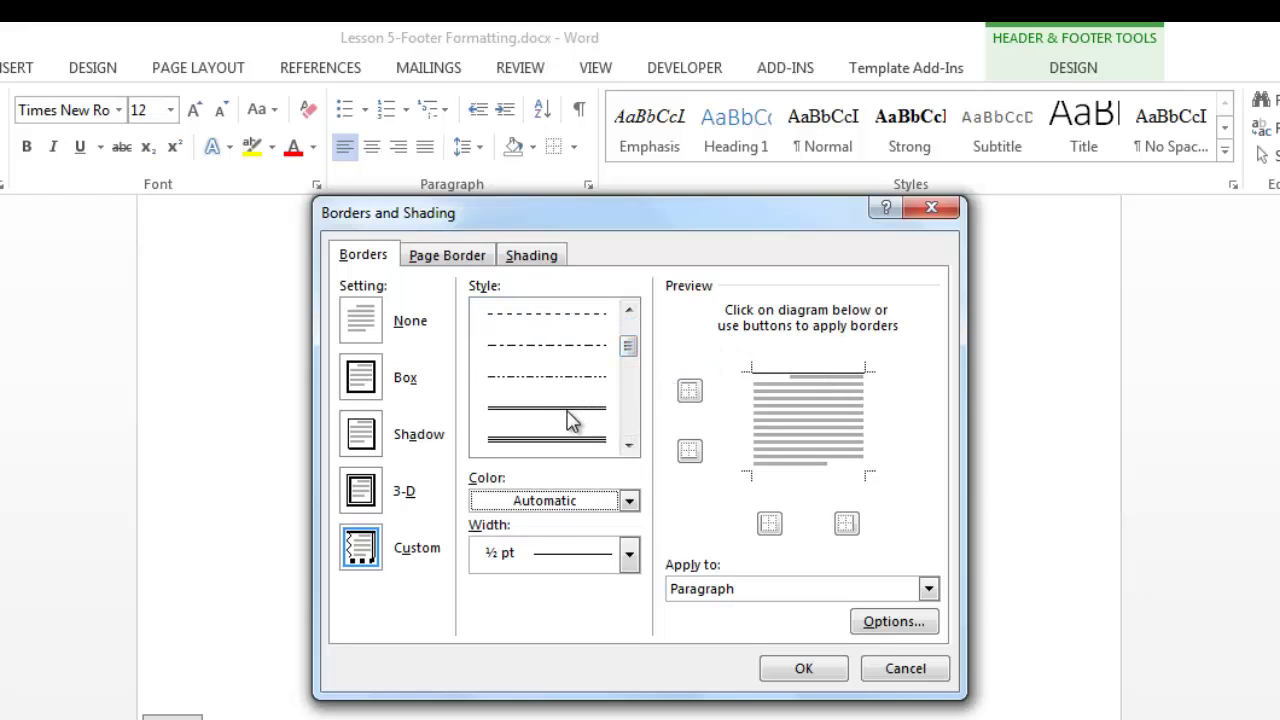
pyautogui.click(571, 414)
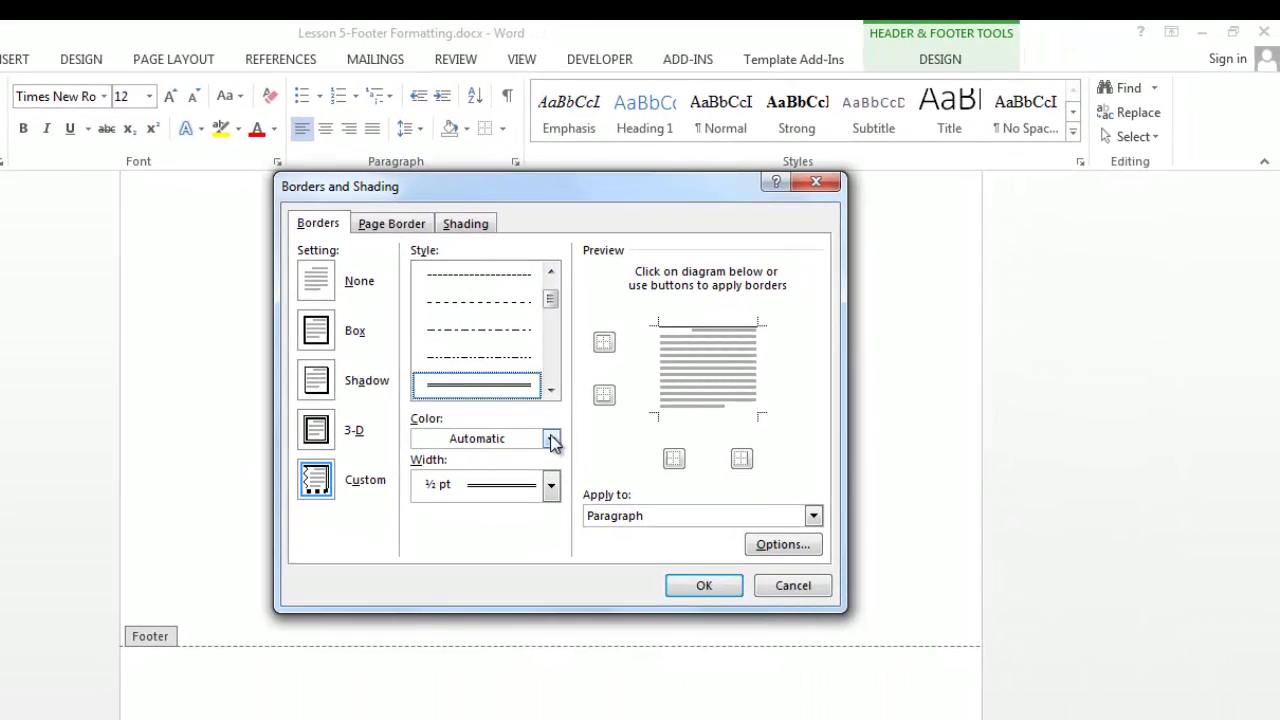
pyautogui.click(551, 439)
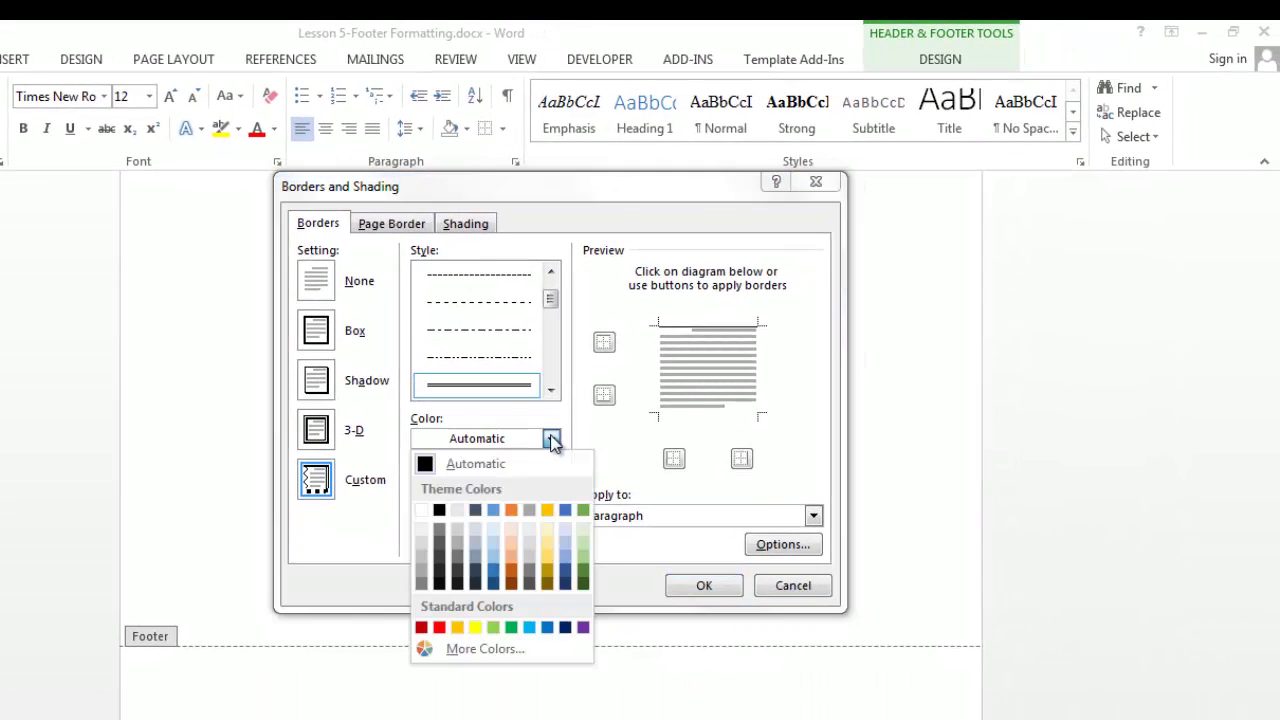
pyautogui.click(583, 568)
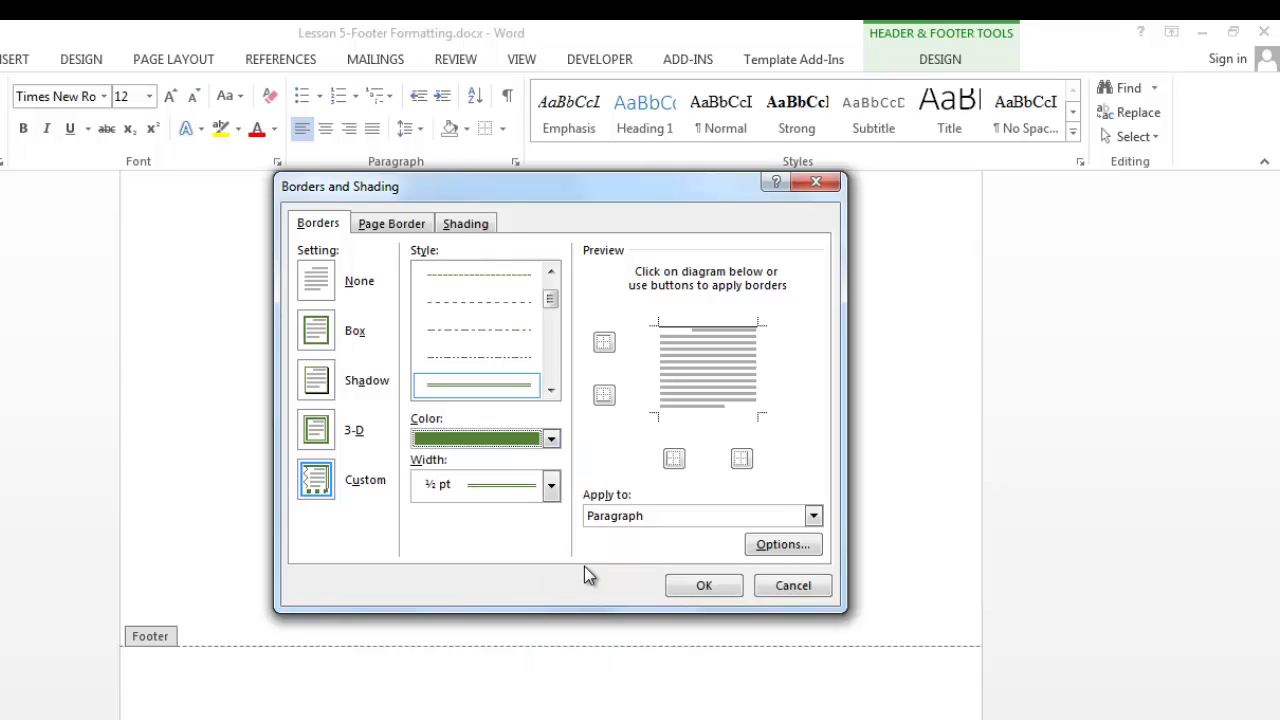
pyautogui.click(551, 488)
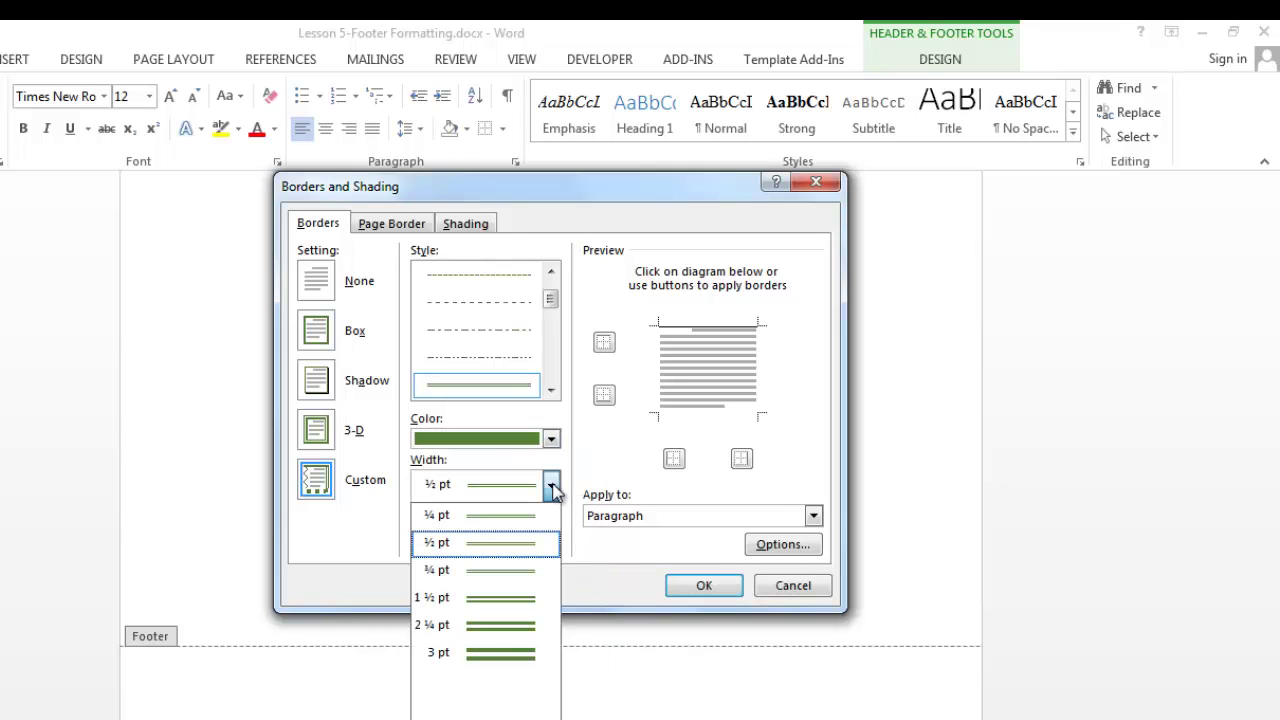
pyautogui.click(528, 598)
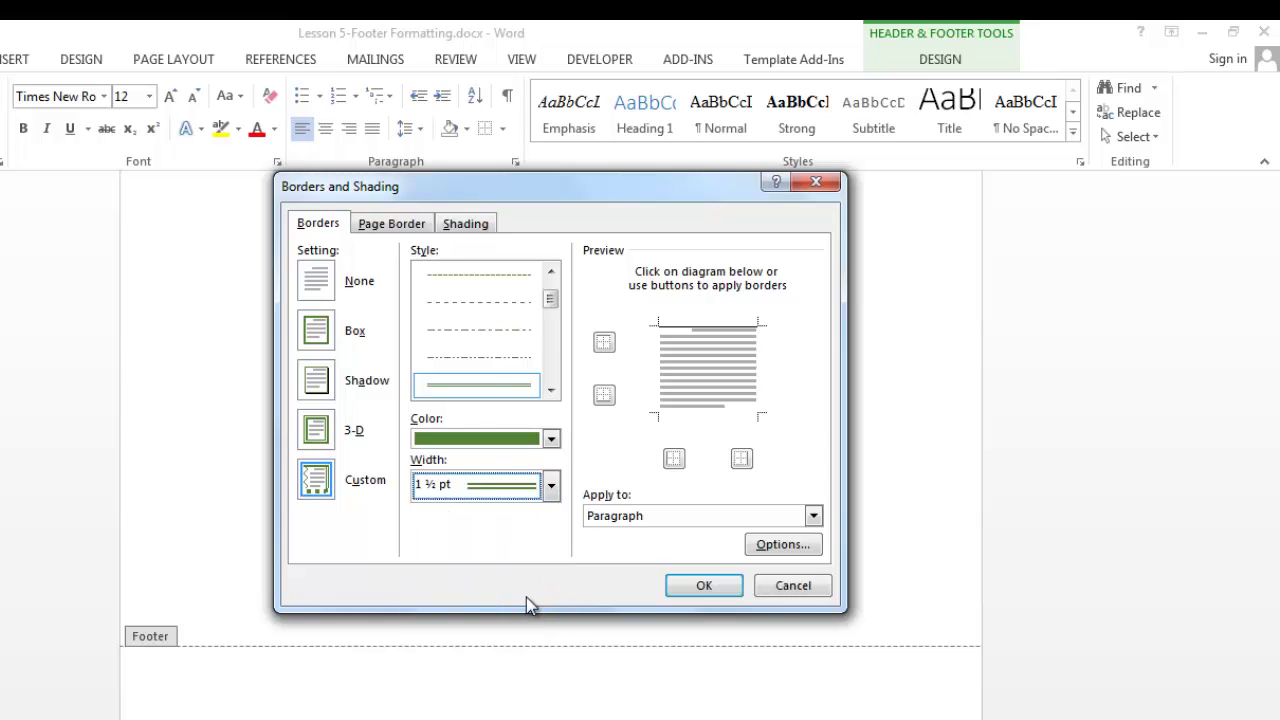
pyautogui.click(706, 327)
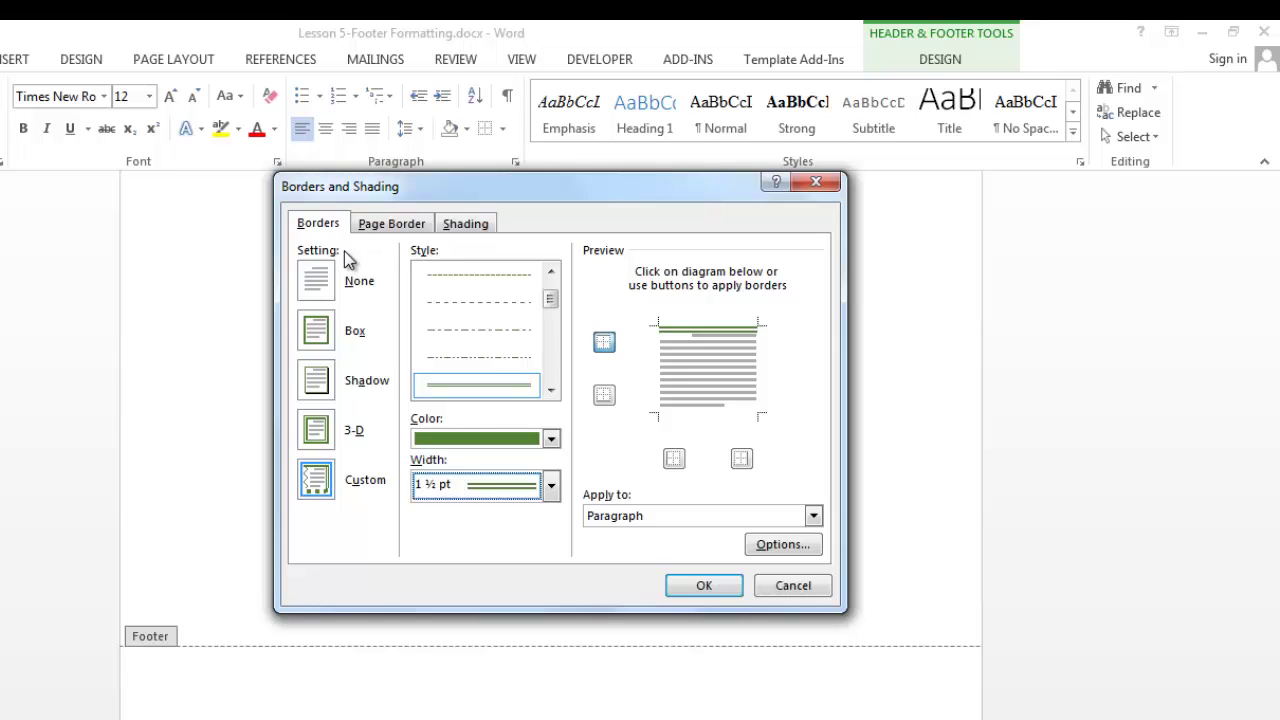
# Step: Try the Box and Shadow border settings, and clear the borders with None
pyautogui.click(318, 333)
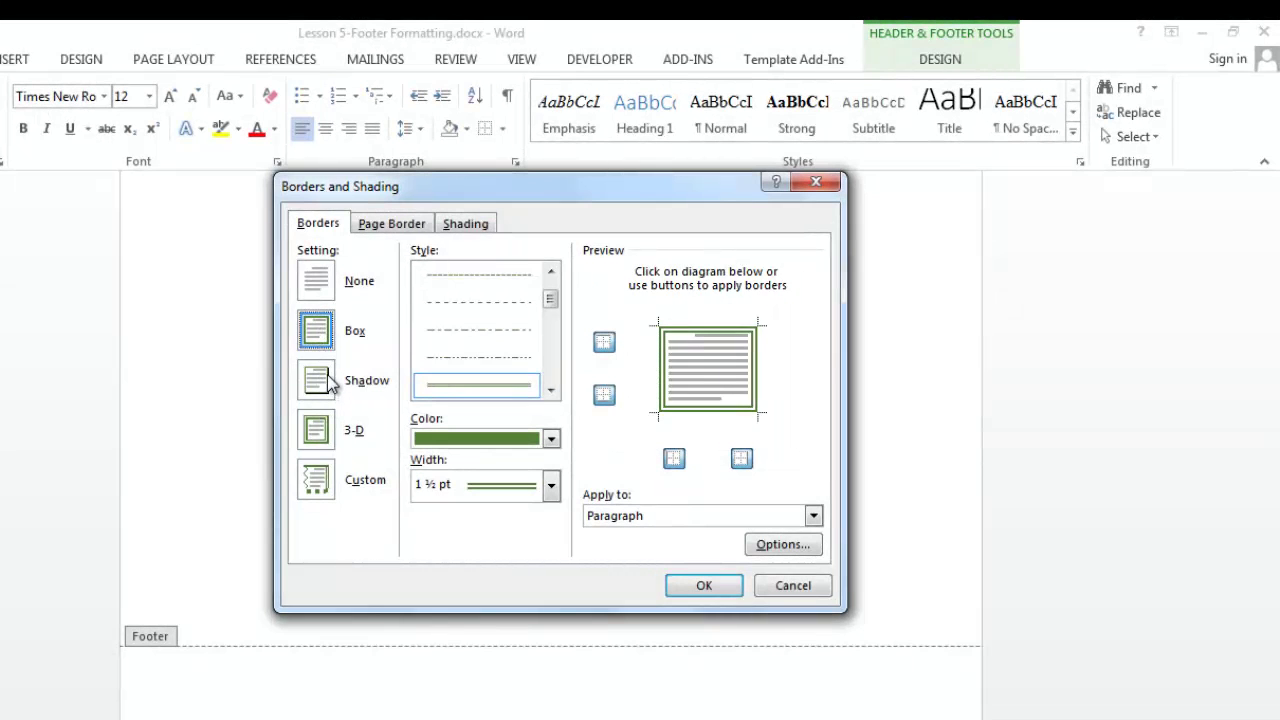
pyautogui.click(330, 385)
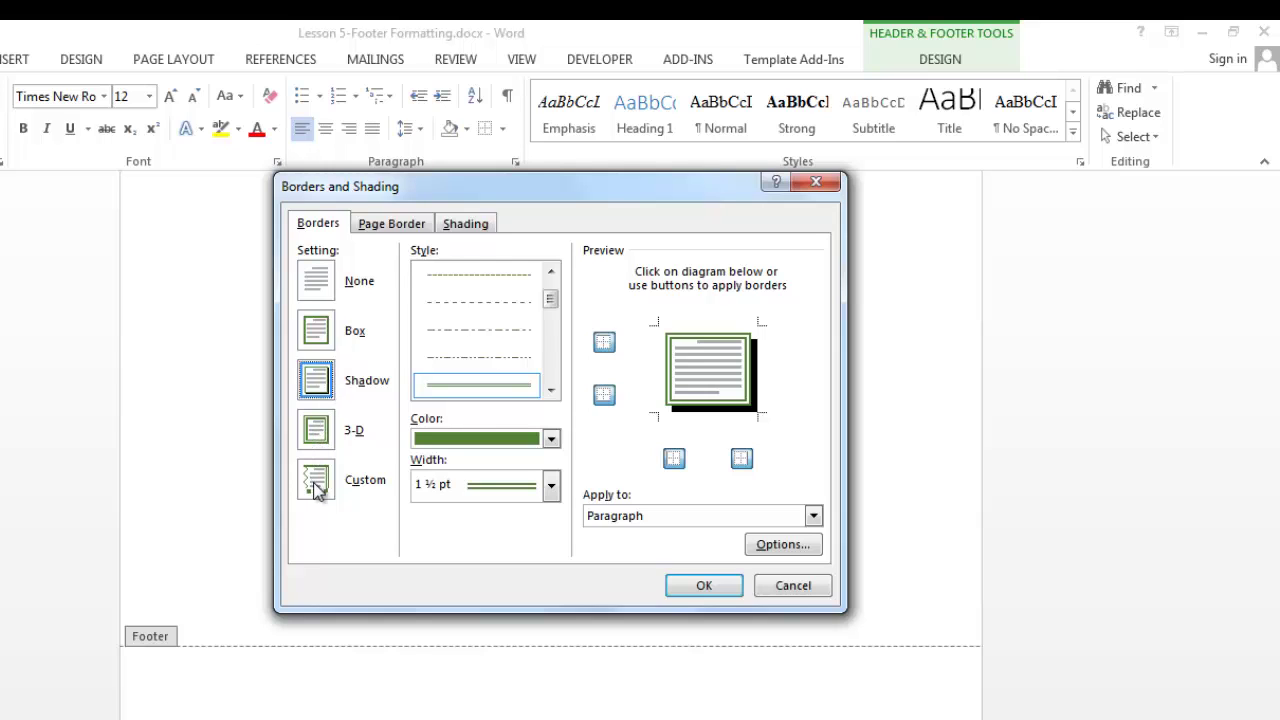
pyautogui.click(317, 281)
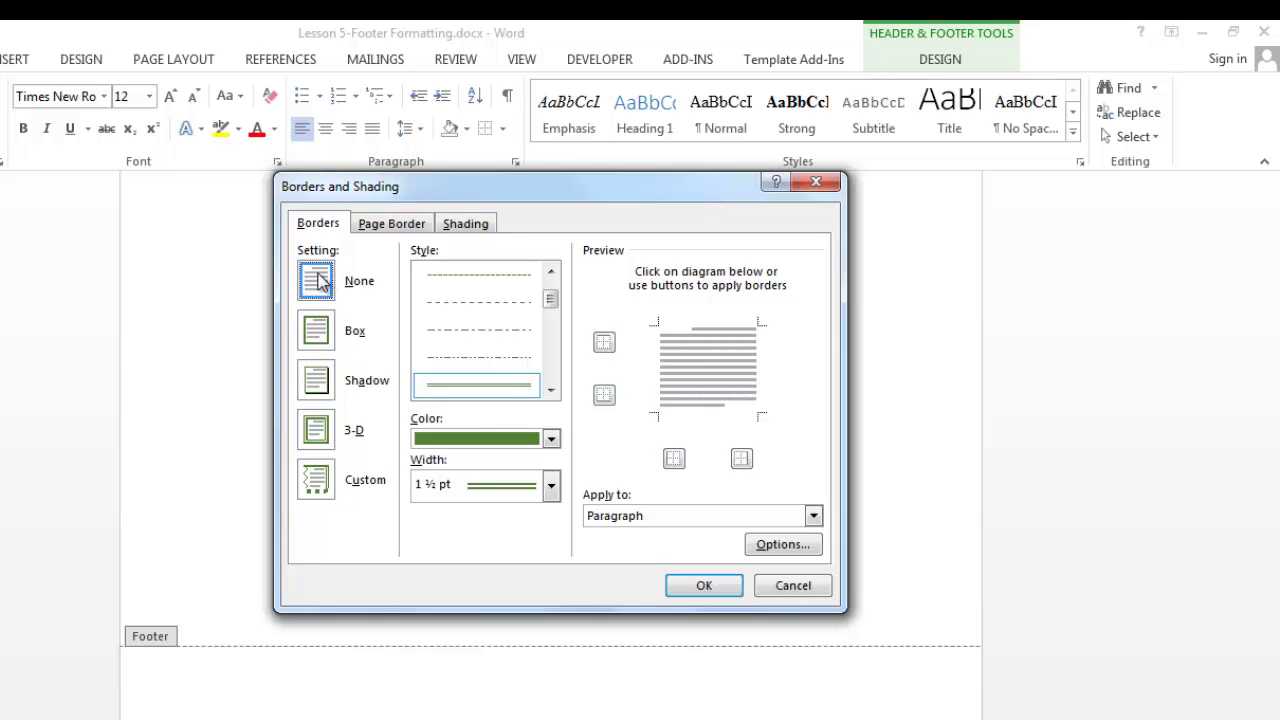
# Step: Put the green double line on the top edge only and apply it to the footer paragraph
pyautogui.click(720, 330)
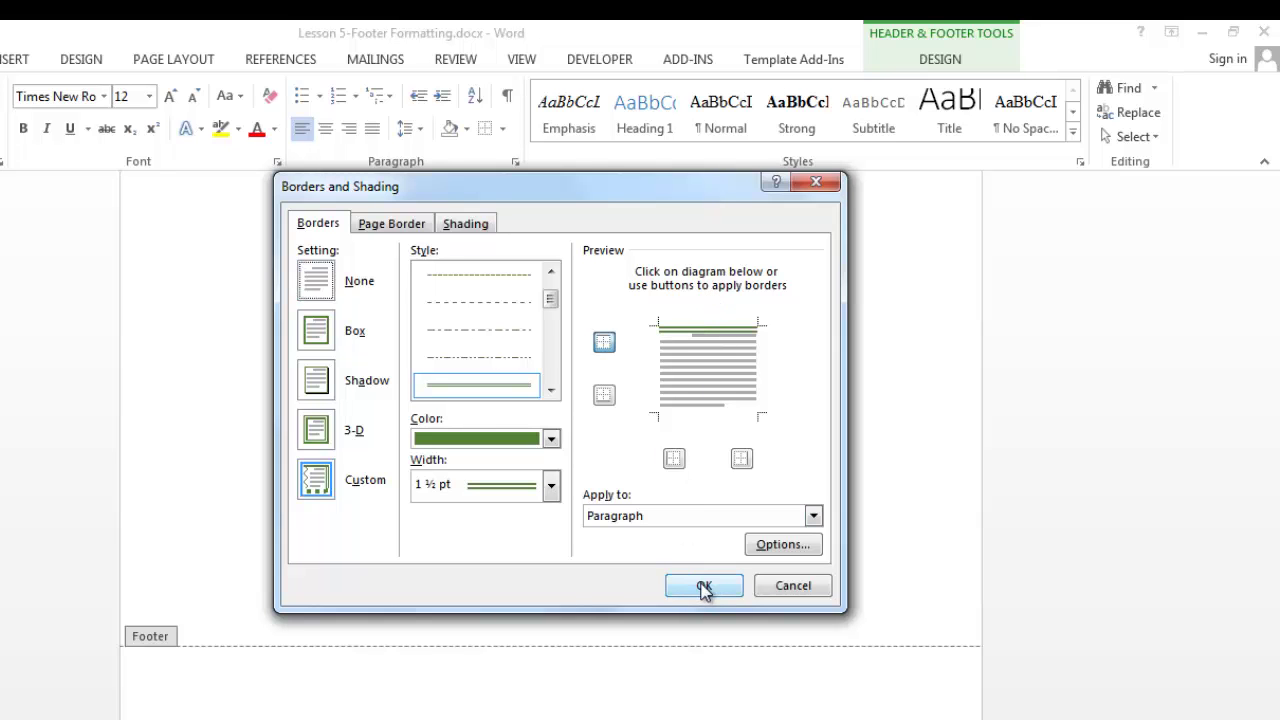
pyautogui.click(704, 586)
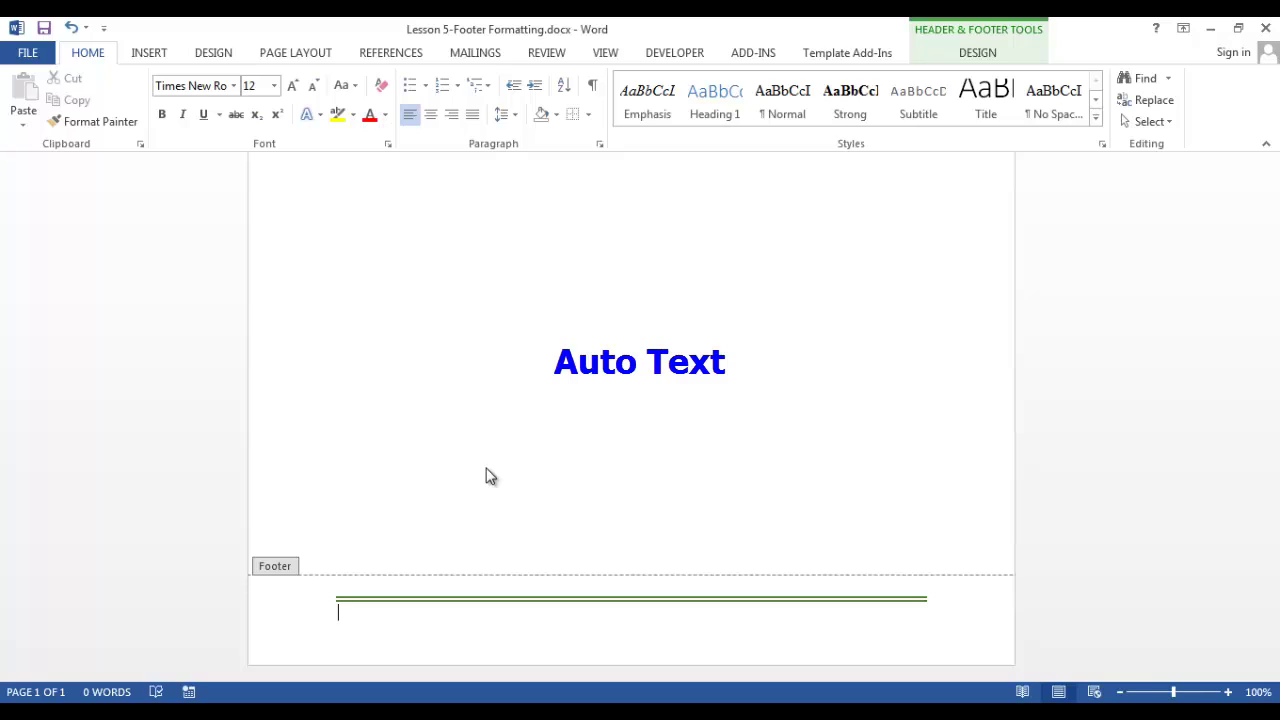
# Step: Insert the Filename and path AutoText entry in the footer below the green line
pyautogui.click(137, 52)
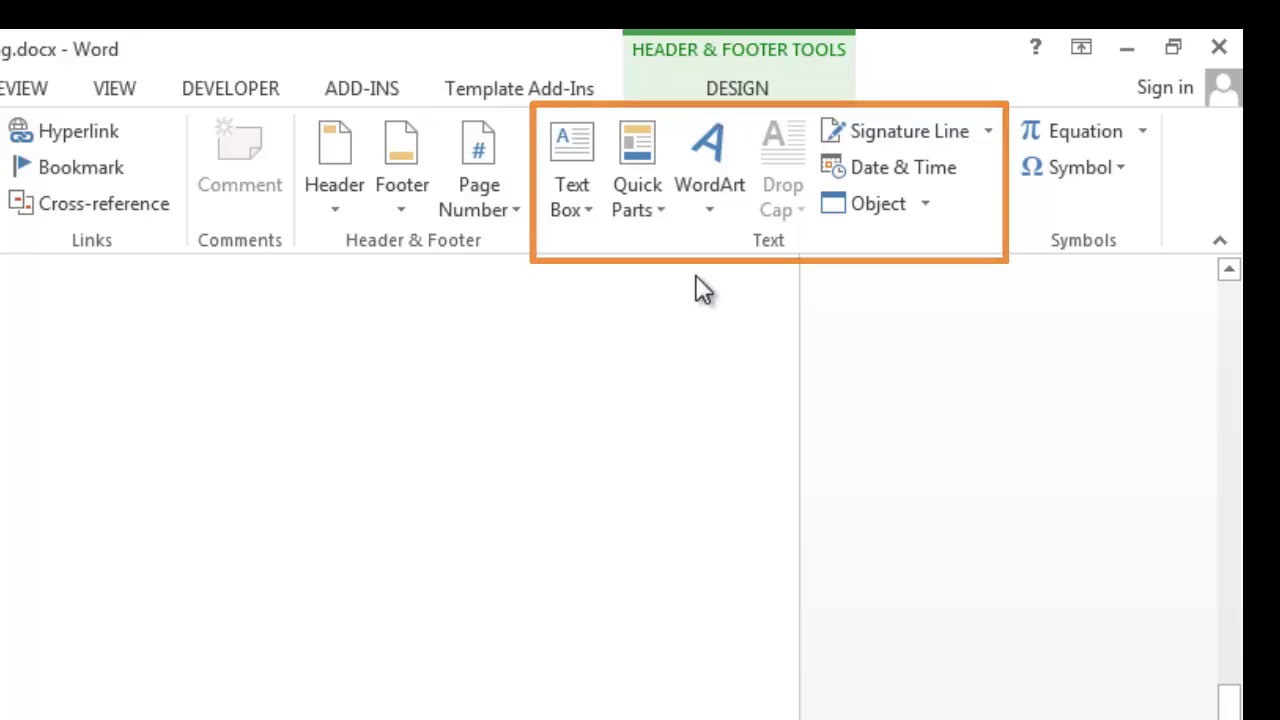
pyautogui.click(661, 210)
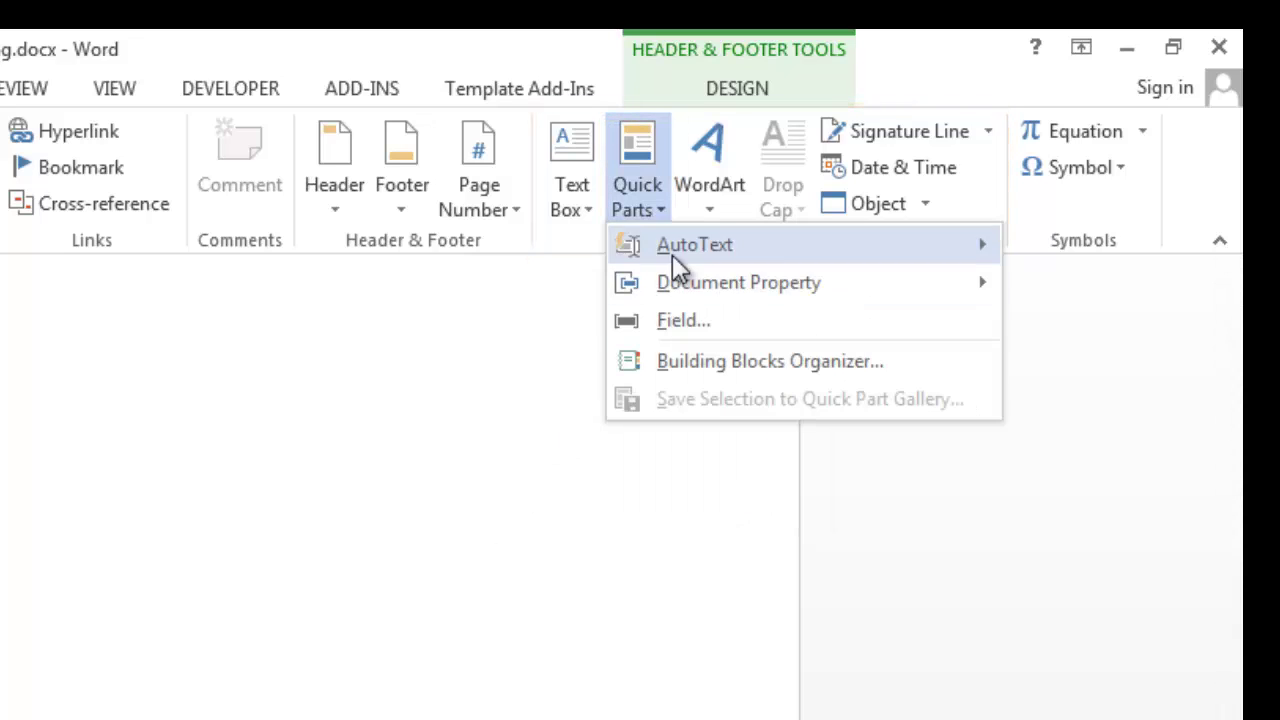
pyautogui.moveTo(686, 255)
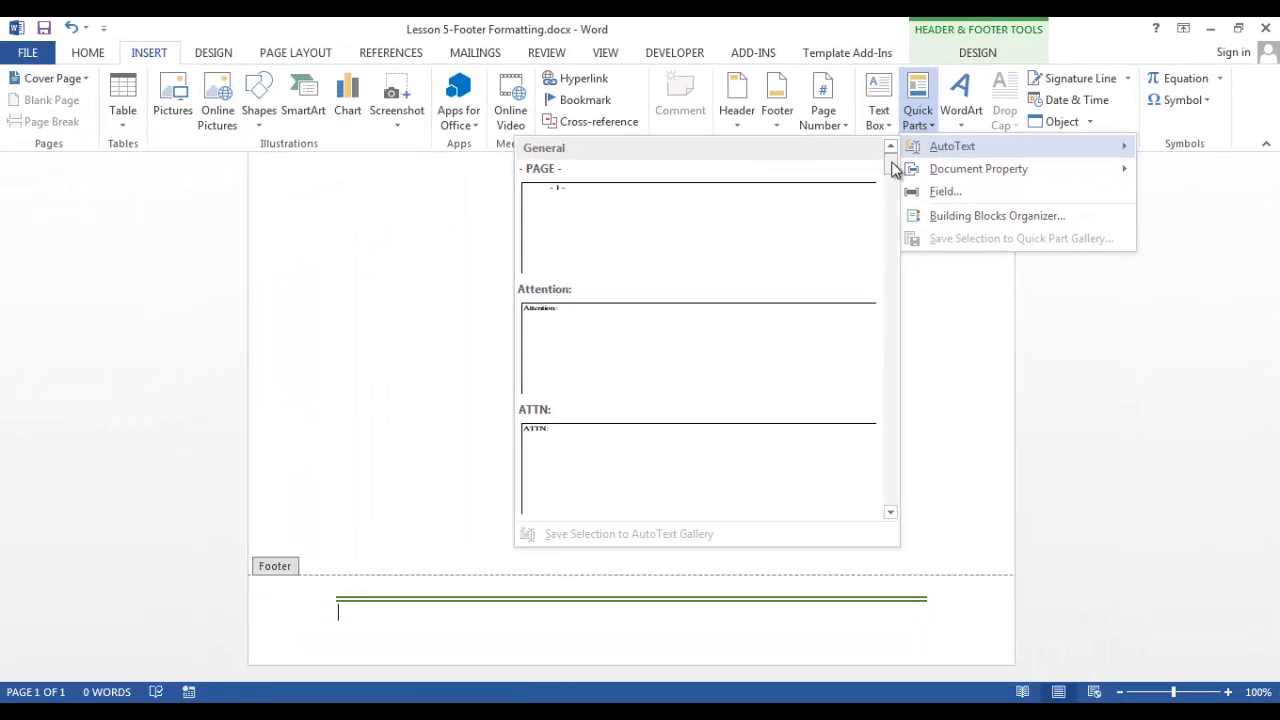
pyautogui.moveTo(891, 166); pyautogui.dragTo(893, 228)
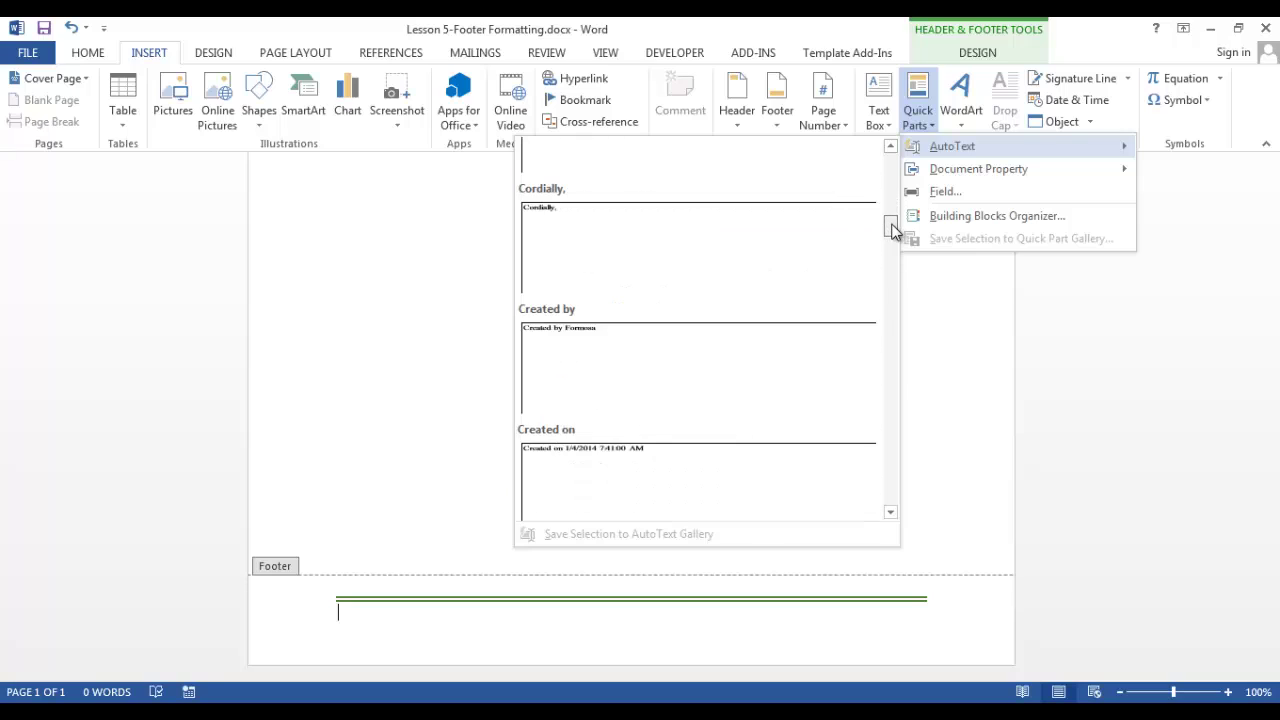
pyautogui.click(891, 514)
pyautogui.click(891, 514)
pyautogui.click(891, 514)
pyautogui.click(891, 514)
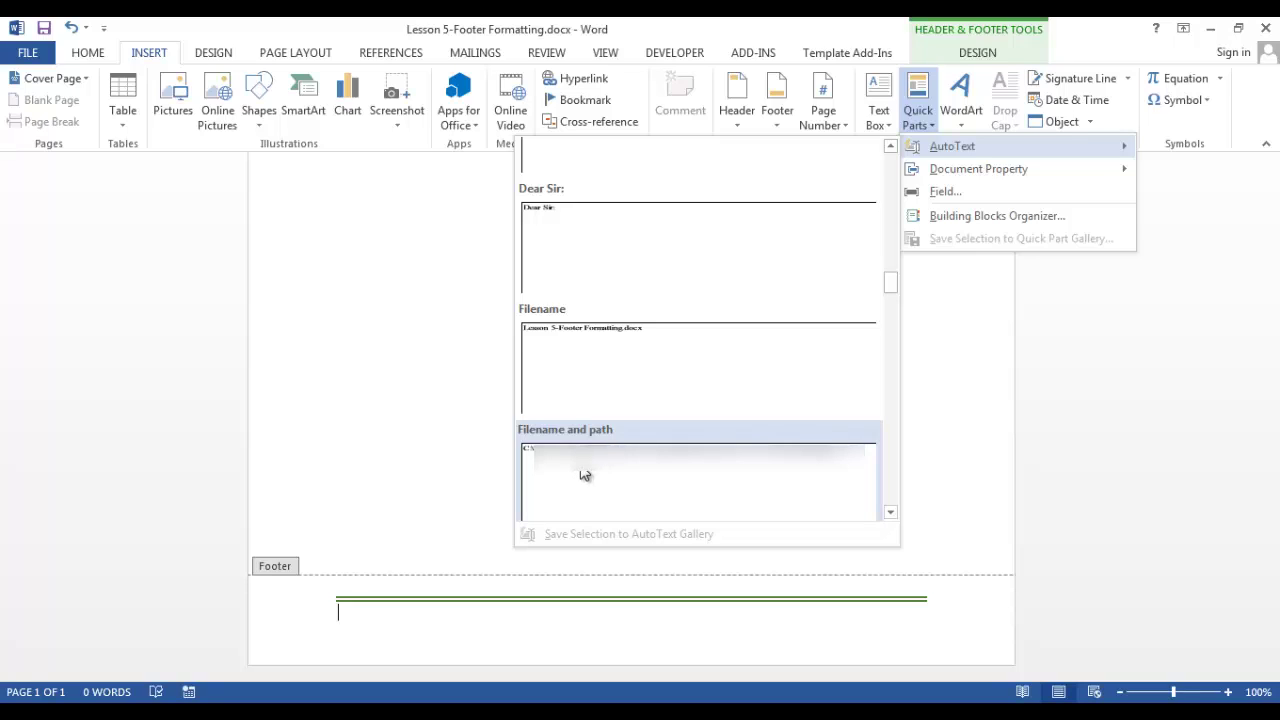
pyautogui.click(585, 475)
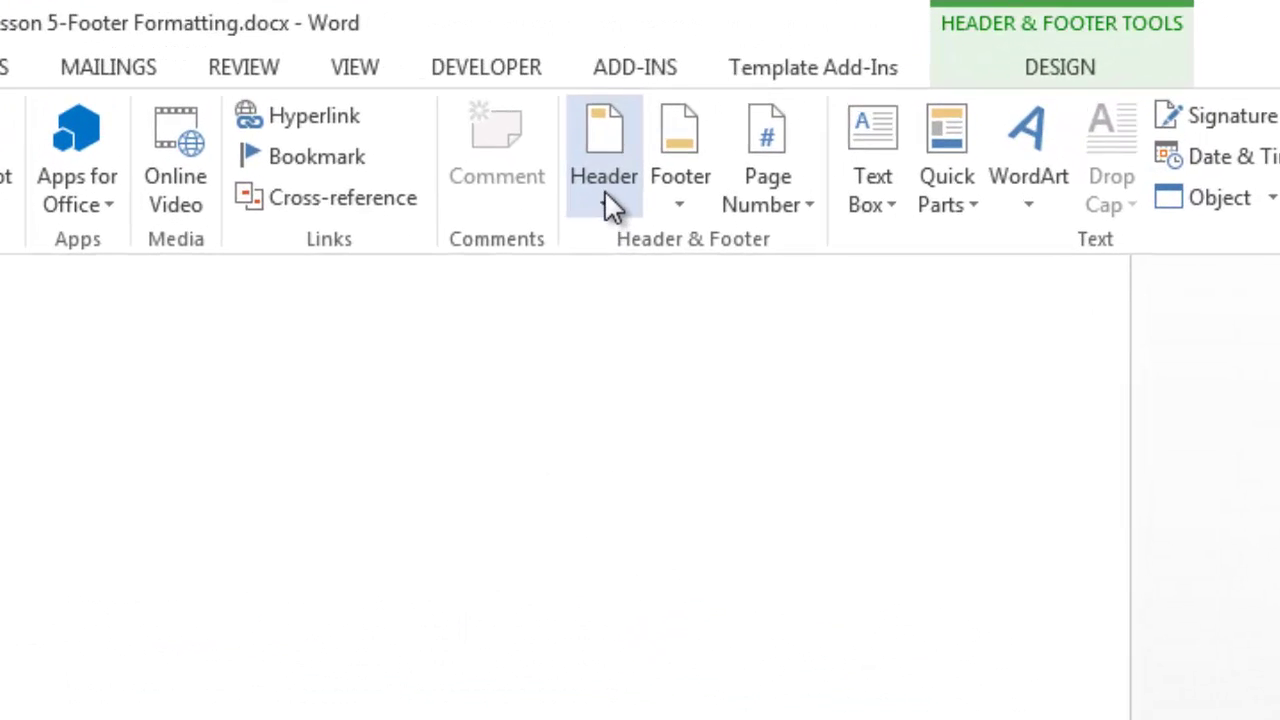
# Step: Open the document's header for editing and give its paragraph a bottom border
pyautogui.click(605, 193)
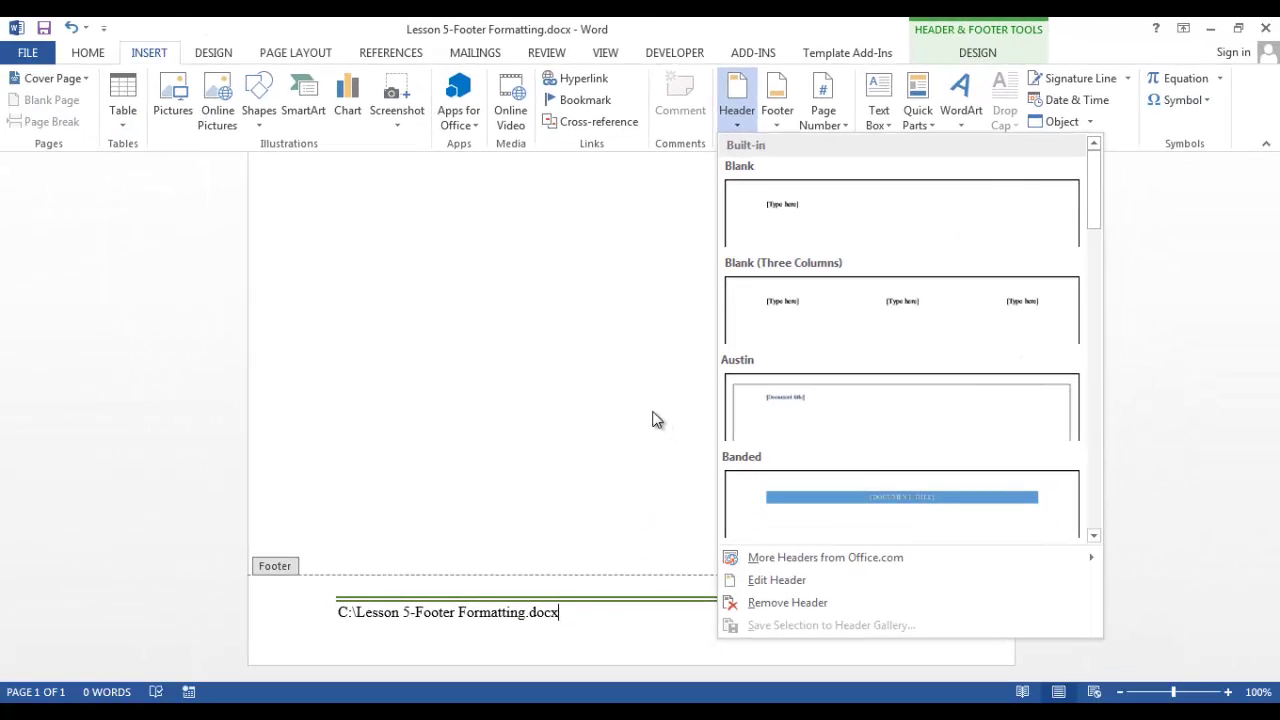
pyautogui.click(786, 580)
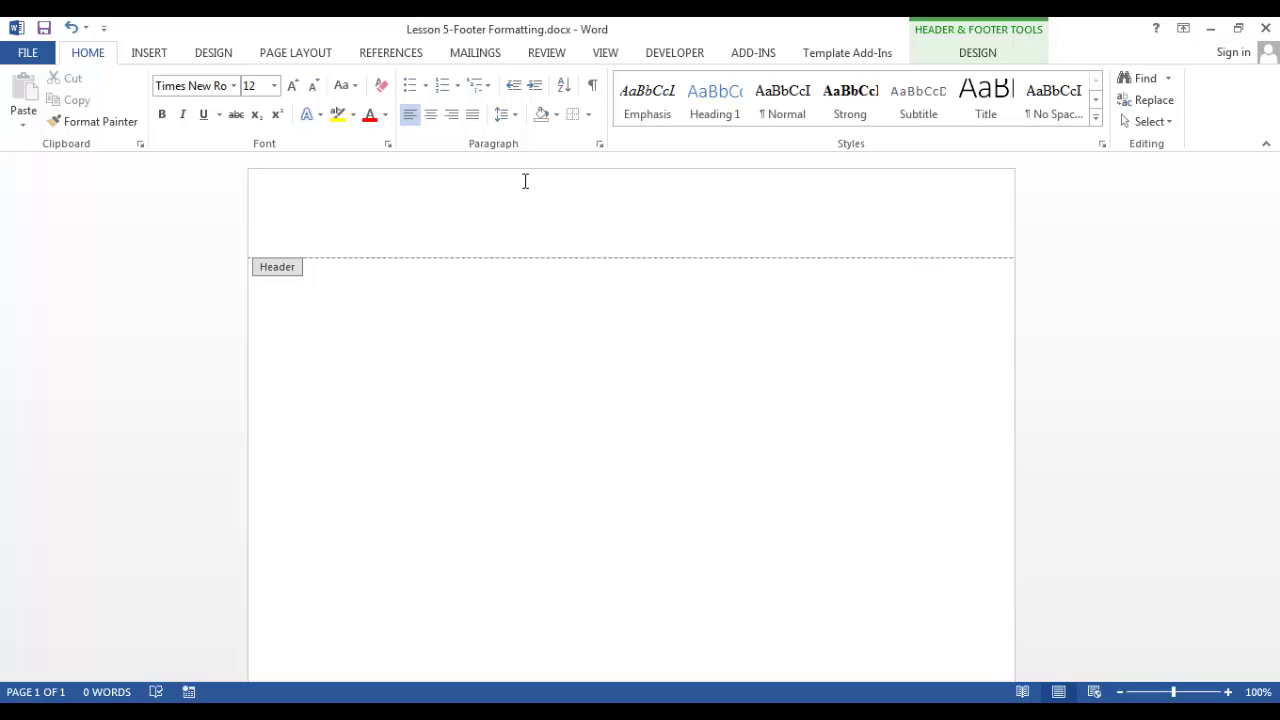
pyautogui.click(588, 114)
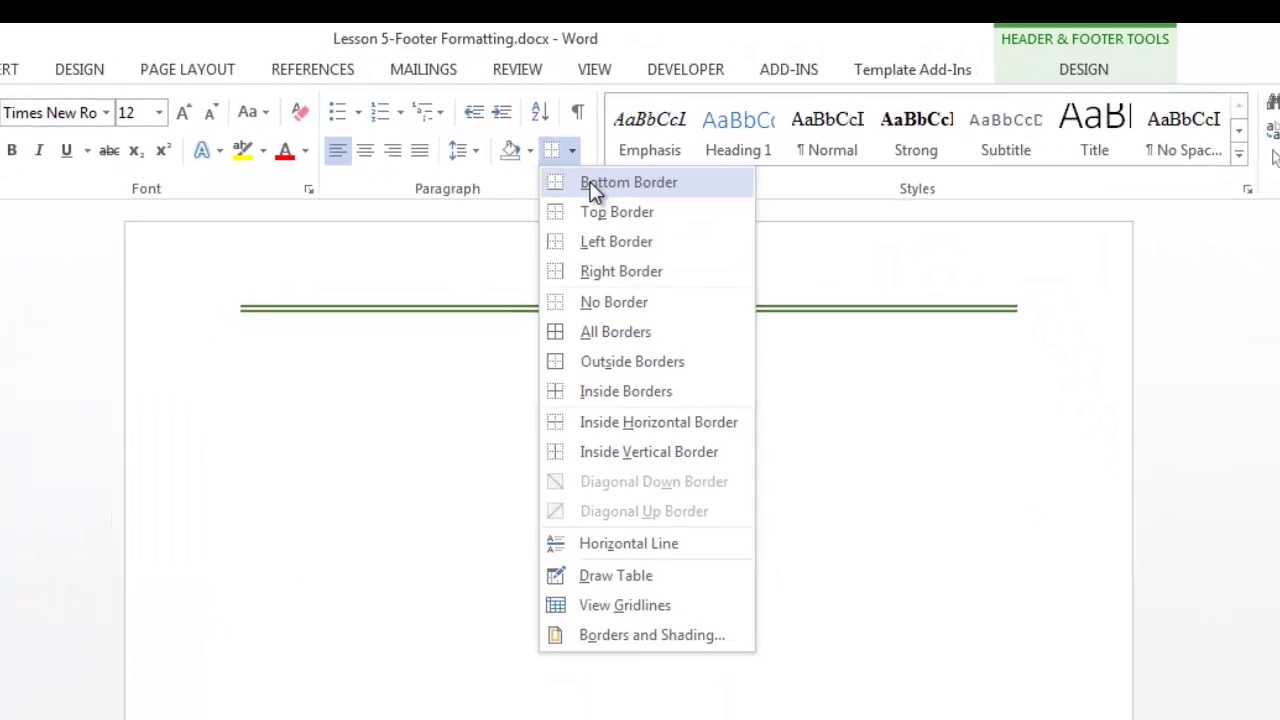
pyautogui.click(579, 220)
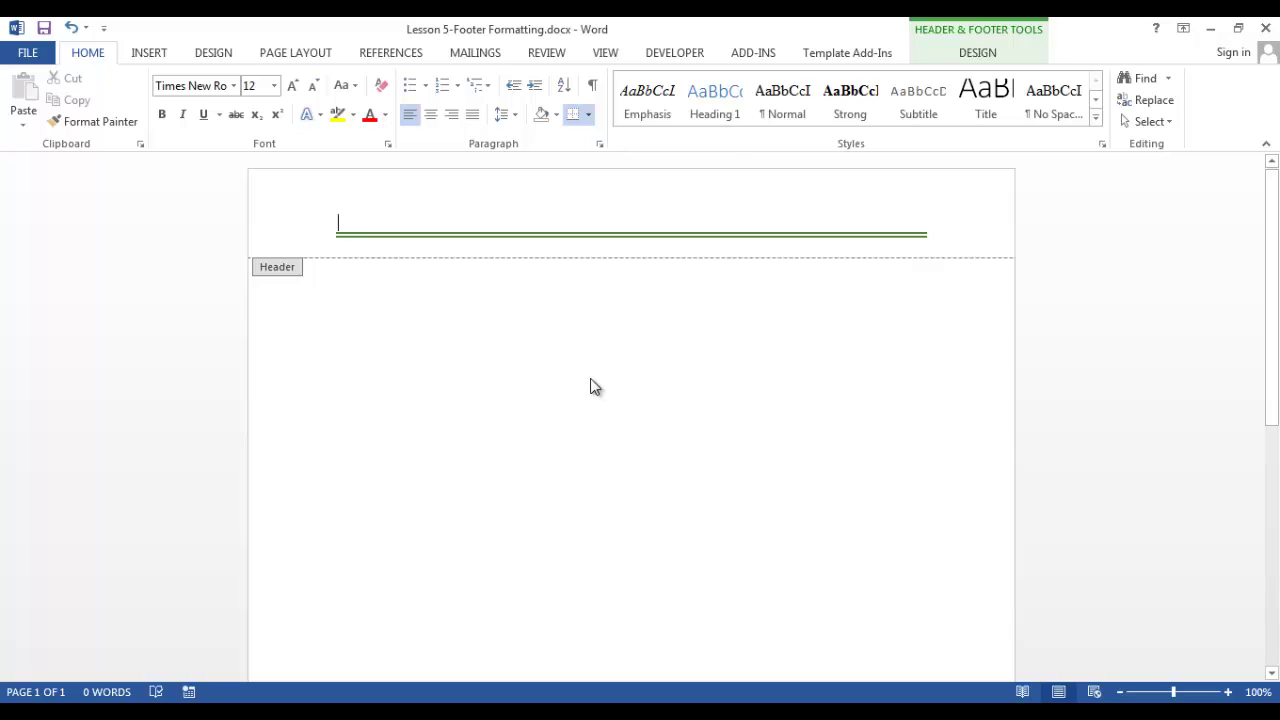